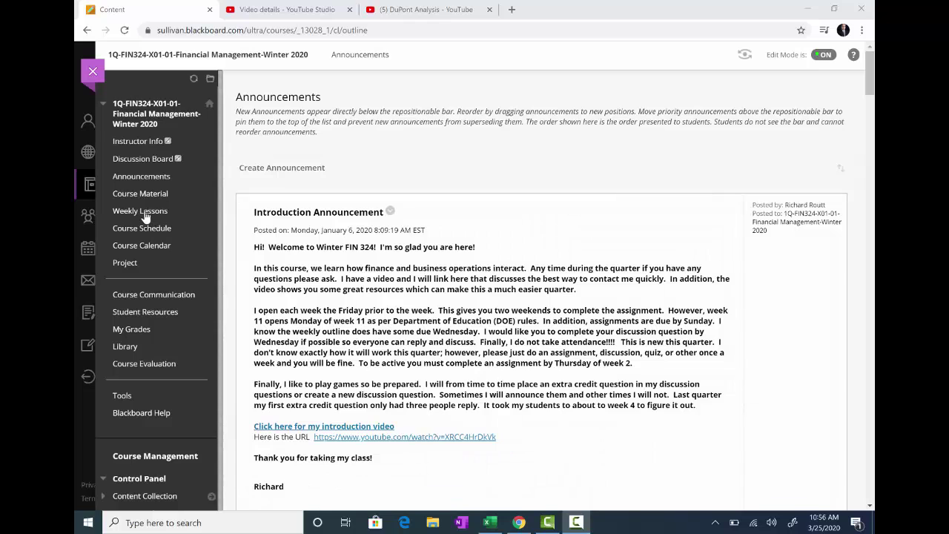
# Open the Week 6 Assignments folder of the Week 6: Bond Valuation lesson.
pyautogui.click(146, 213)
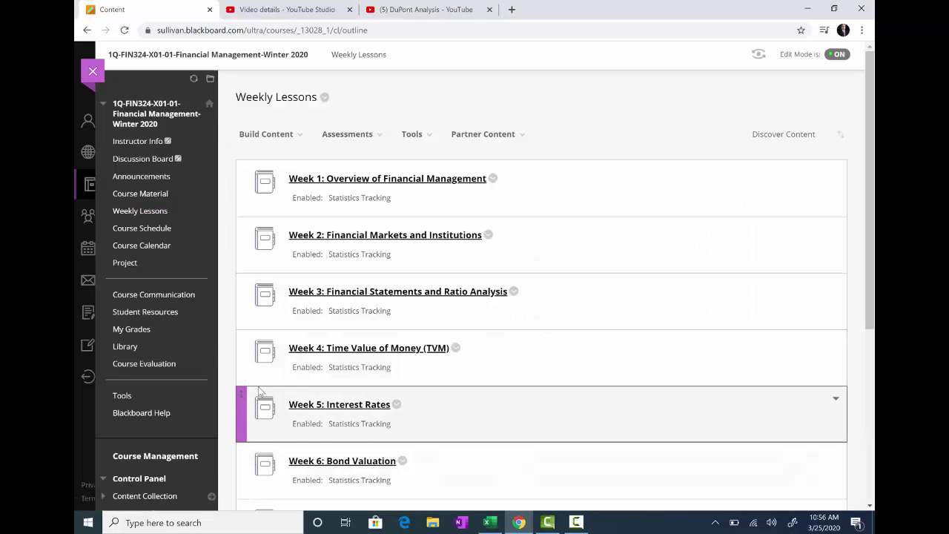
pyautogui.click(327, 464)
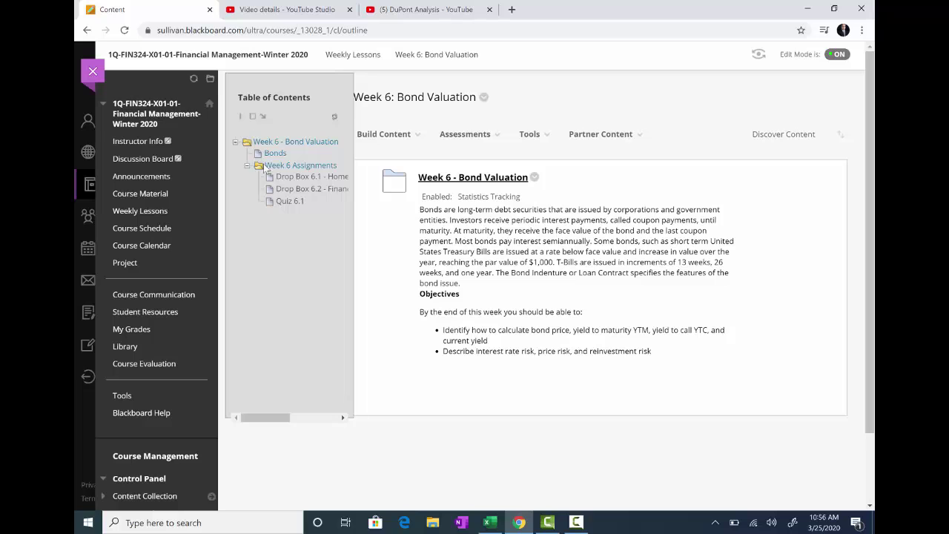
pyautogui.click(291, 167)
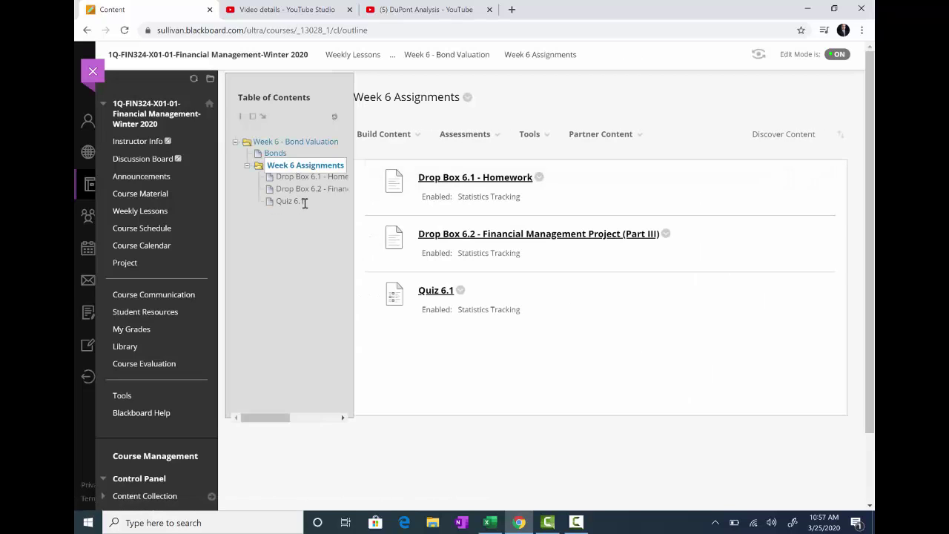
# Create a blank page named "test" in Week 6 Assignments, with the content lines "click here" and "Here is the URL".
pyautogui.click(397, 135)
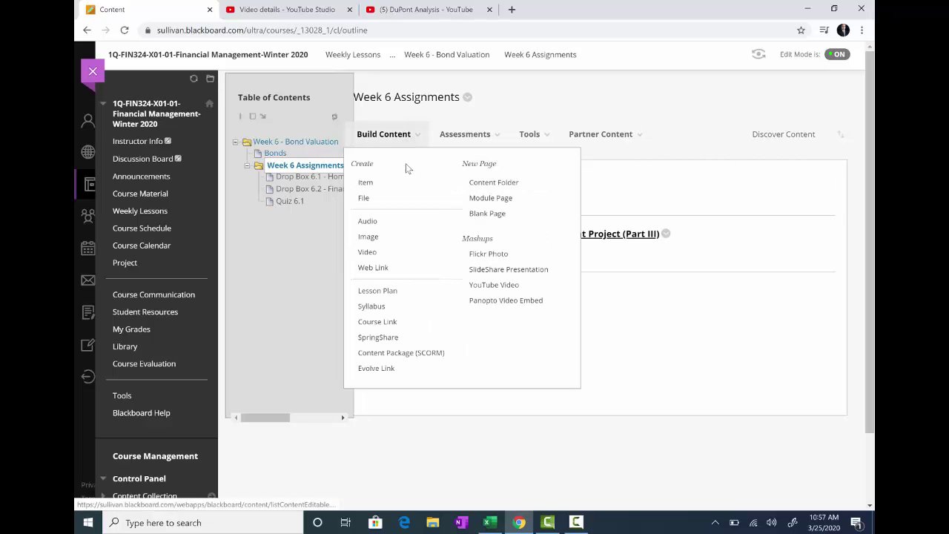
pyautogui.click(484, 217)
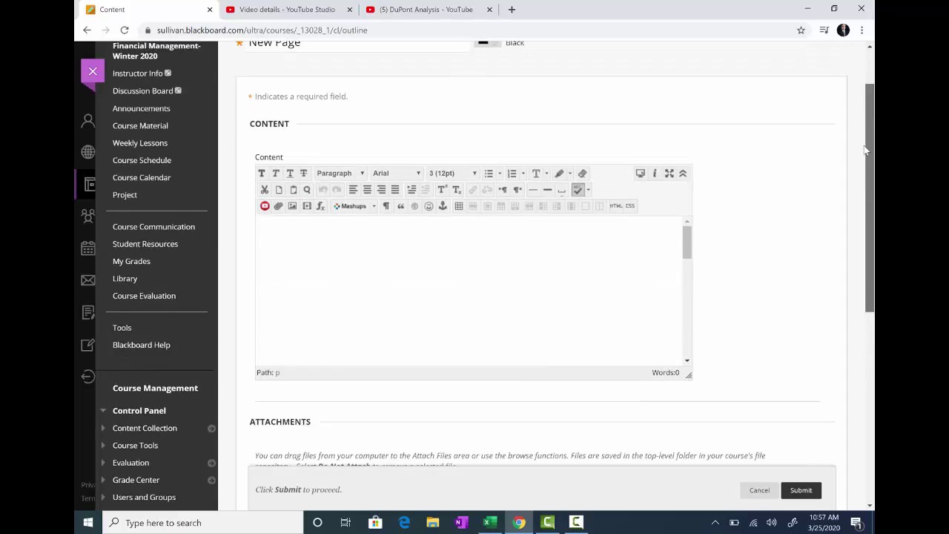
pyautogui.moveTo(300, 111); pyautogui.dragTo(246, 121)
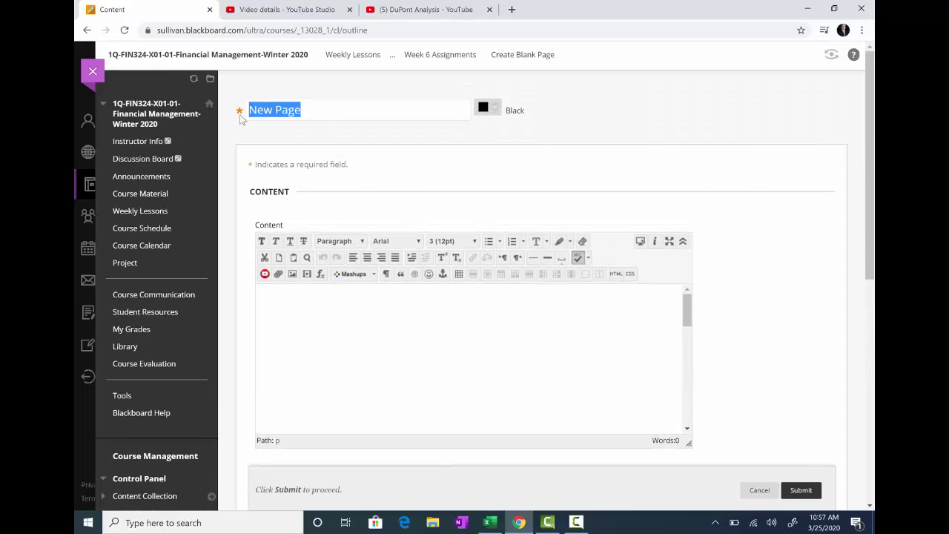
pyautogui.write('test')
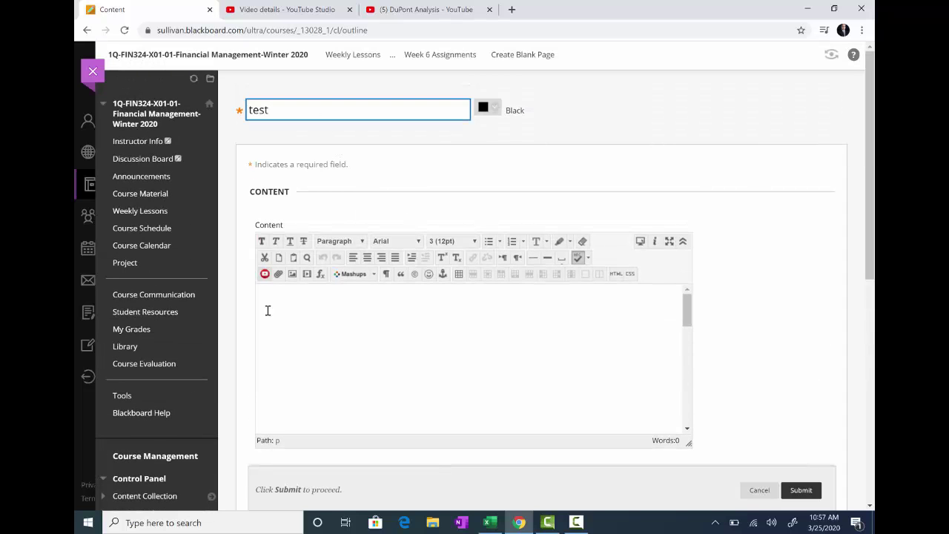
pyautogui.click(269, 311)
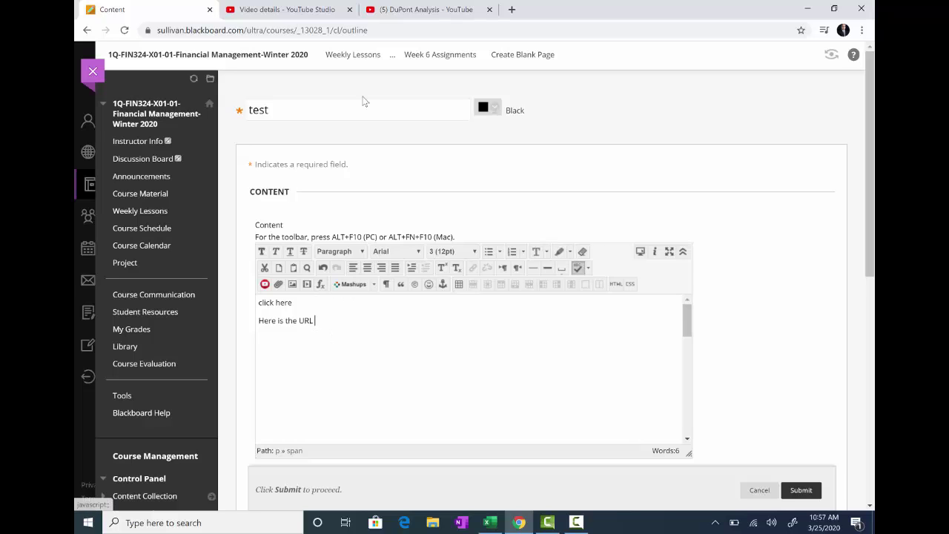
# Copy the web address of the DuPont Analysis YouTube video and return to the Blackboard page being created.
pyautogui.click(397, 10)
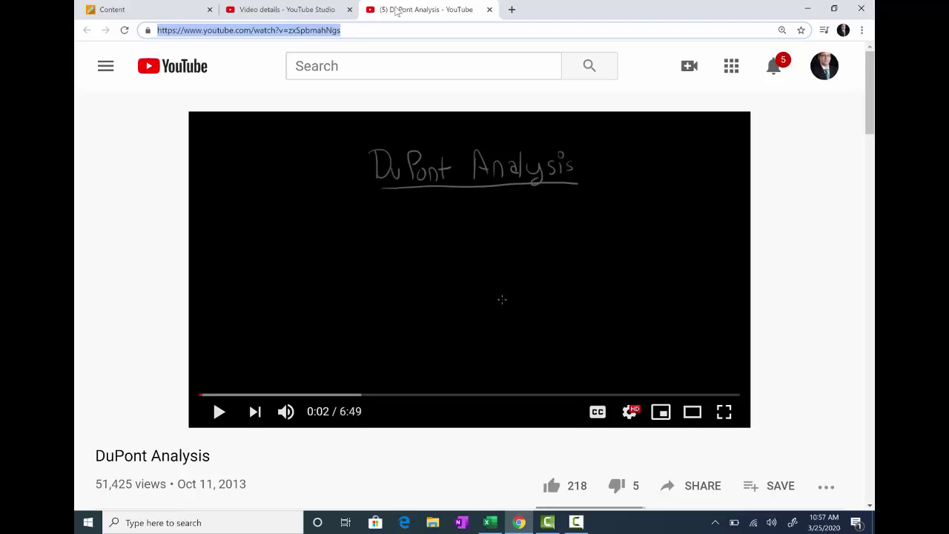
pyautogui.rightClick(297, 37)
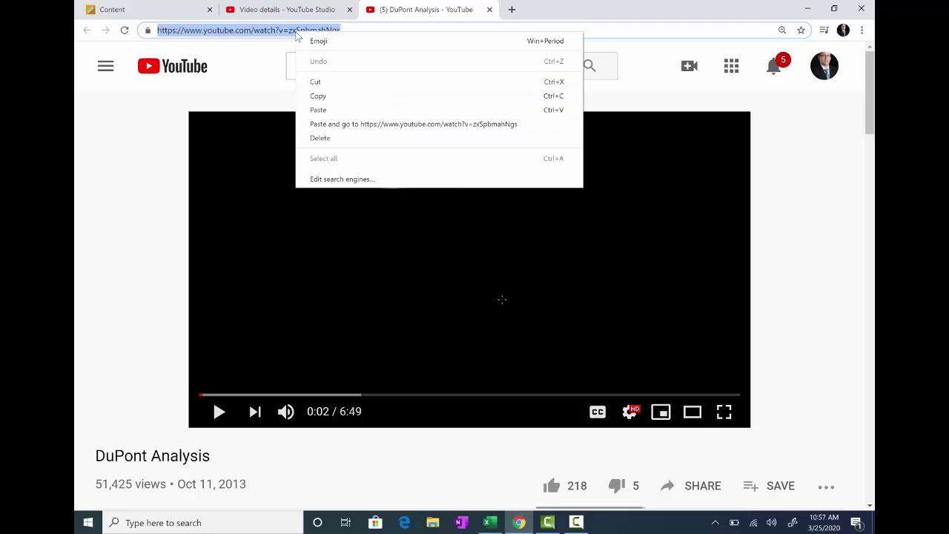
pyautogui.click(318, 97)
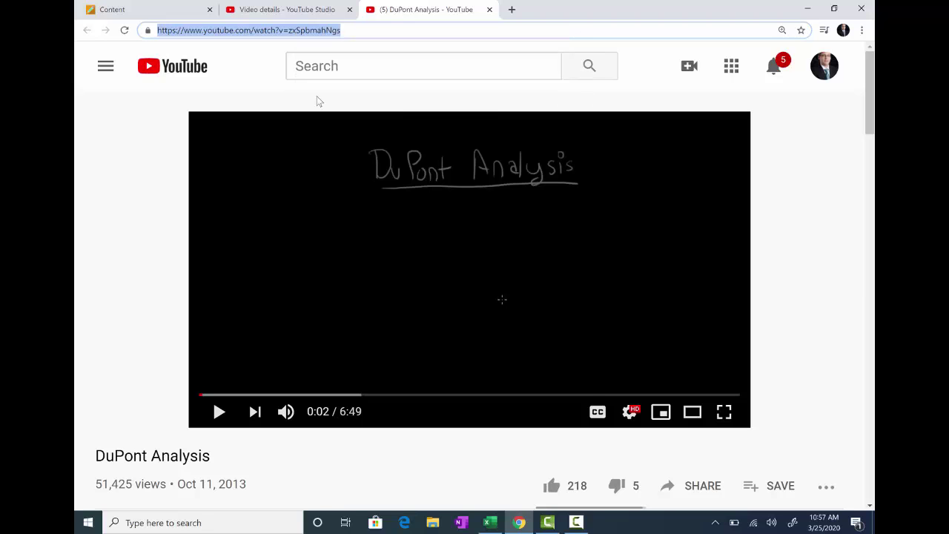
pyautogui.click(160, 11)
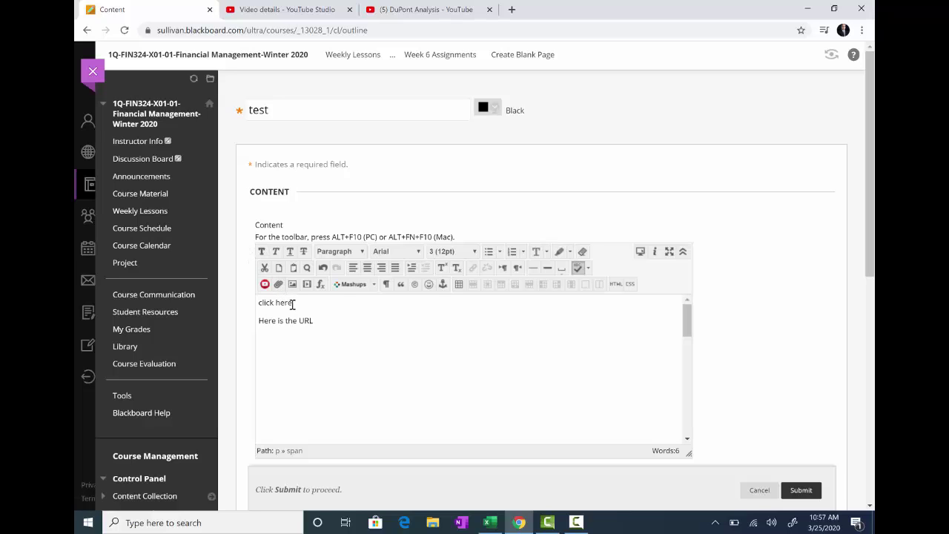
pyautogui.moveTo(292, 303); pyautogui.dragTo(257, 307)
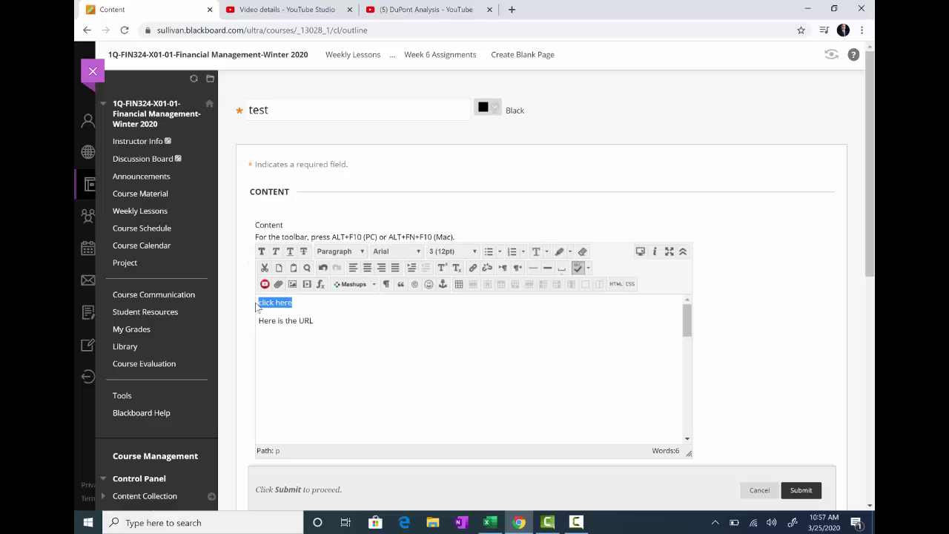
pyautogui.click(473, 269)
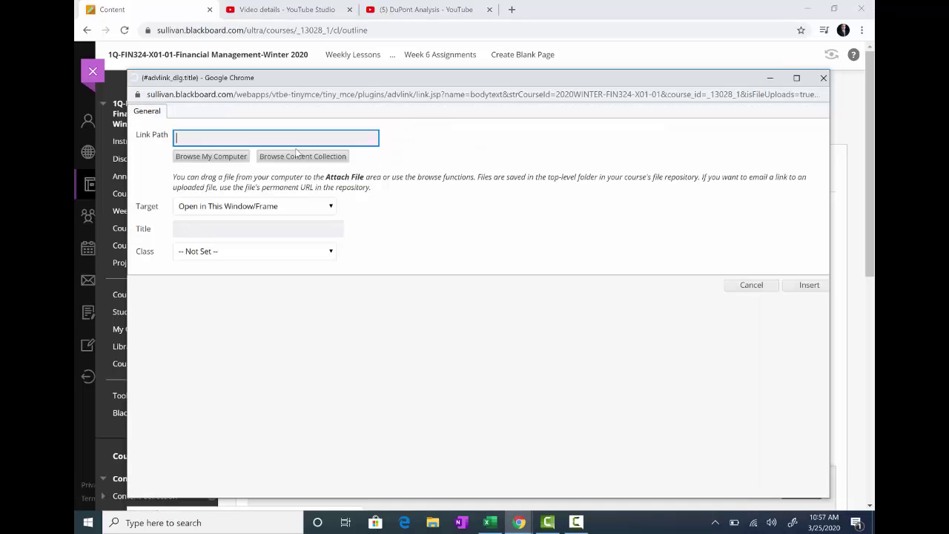
pyautogui.rightClick(289, 137)
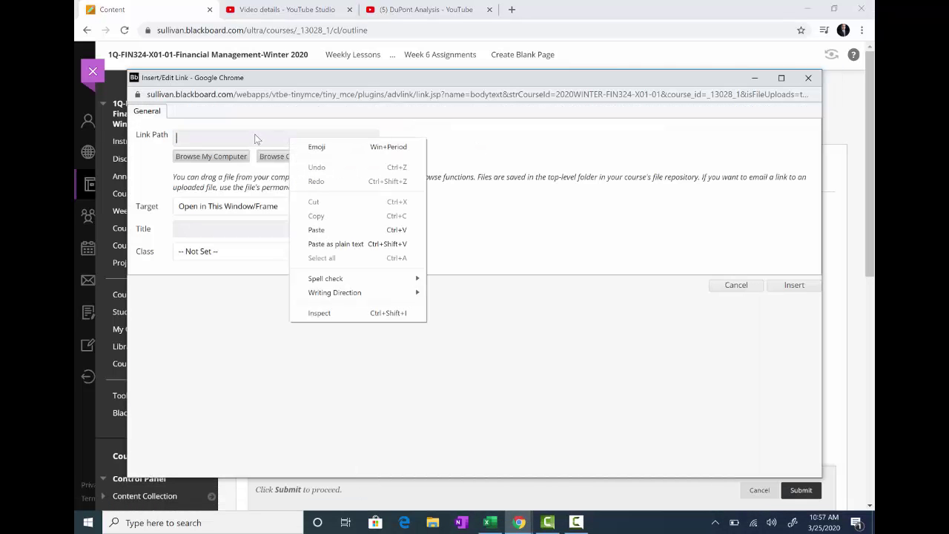
pyautogui.click(255, 135)
pyautogui.rightClick(255, 136)
pyautogui.click(232, 167)
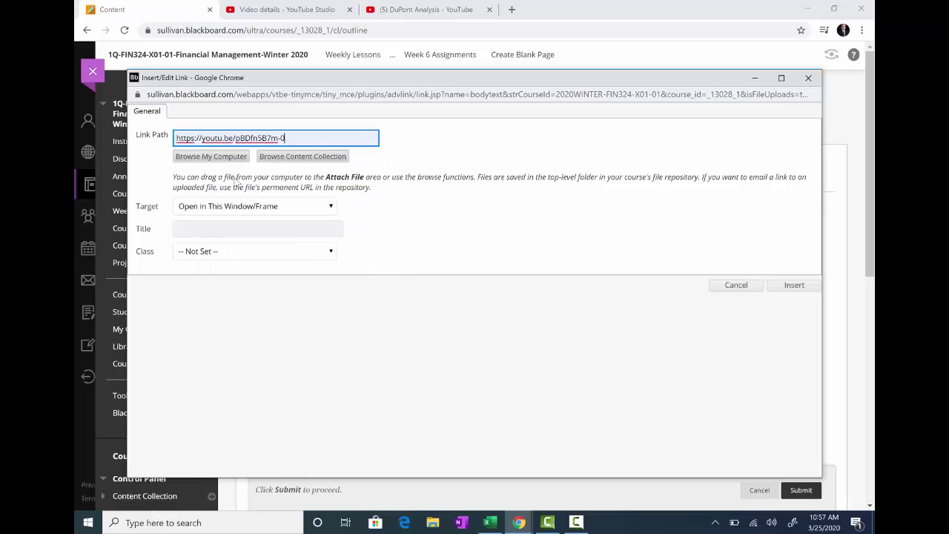
pyautogui.click(235, 208)
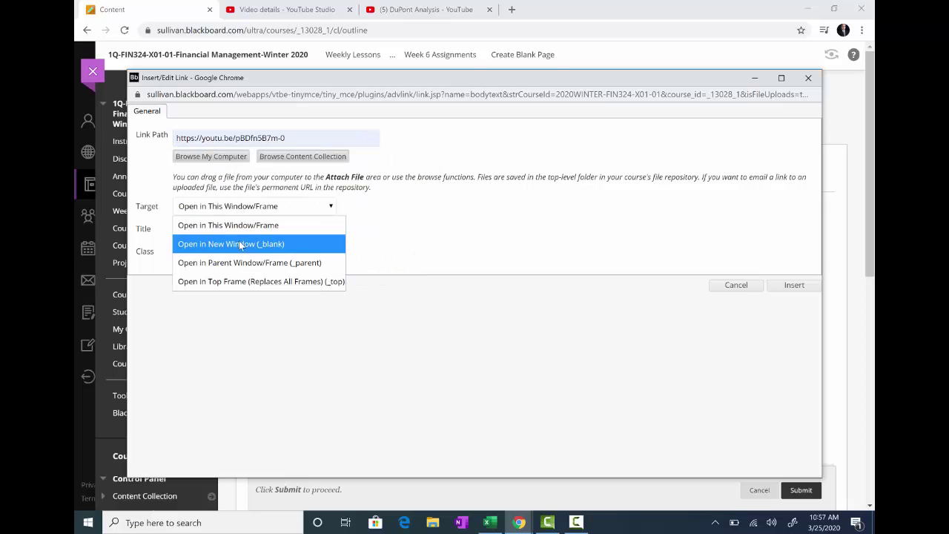
pyautogui.click(241, 247)
pyautogui.click(794, 289)
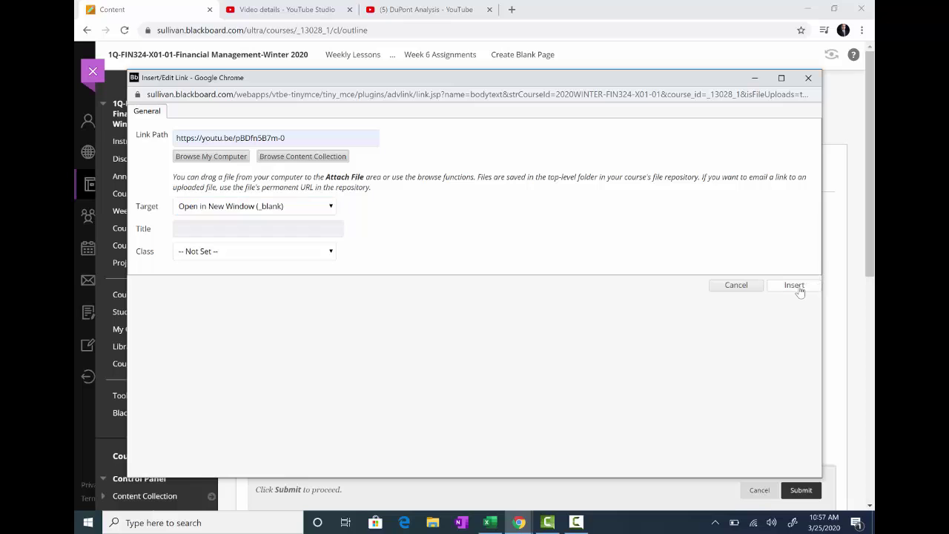
pyautogui.click(325, 319)
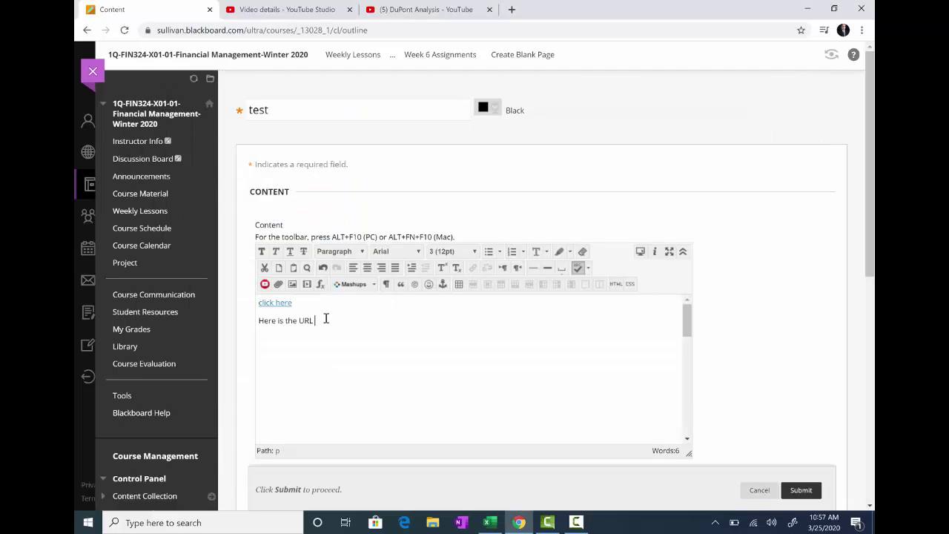
pyautogui.write('https://www.youtube.com/watch?v=zxSpbmahNgs')
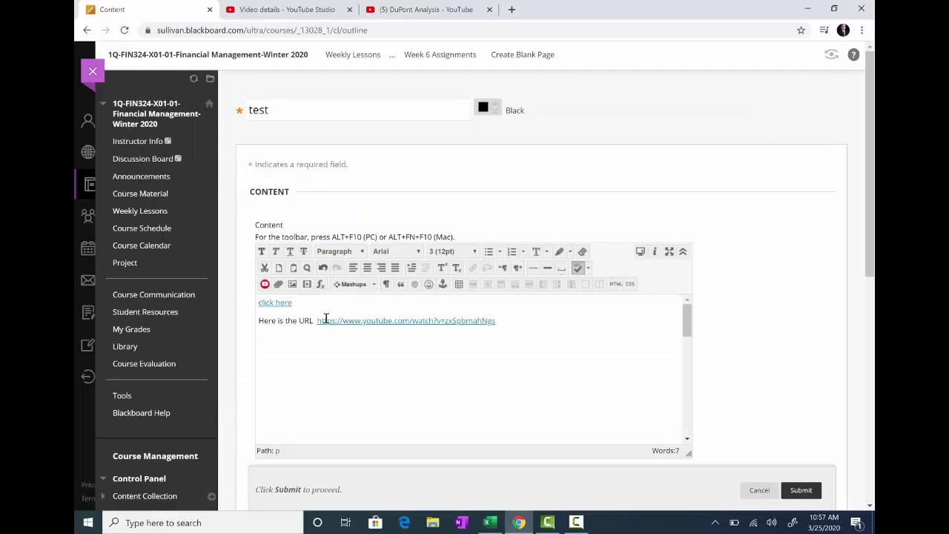
pyautogui.click(507, 324)
pyautogui.press('Return')
pyautogui.write('Here is the video I discussed.')
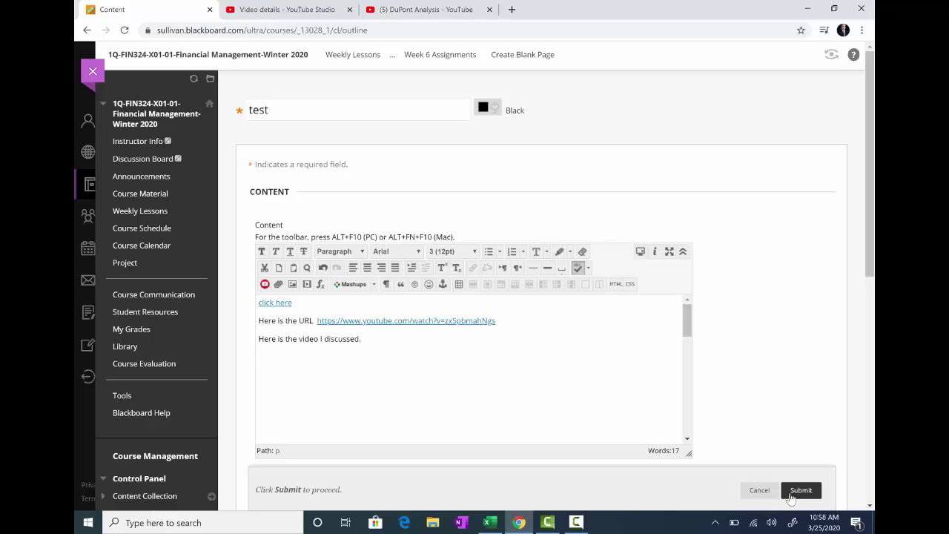
pyautogui.click(800, 490)
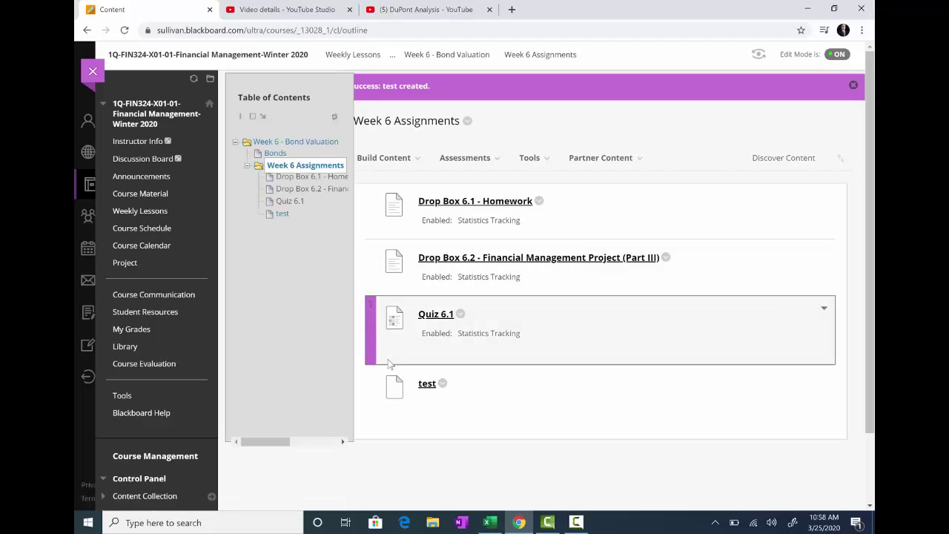
# Open the test page from Week 6 Assignments, then turn Edit Mode off and view the page as students see it.
pyautogui.click(426, 384)
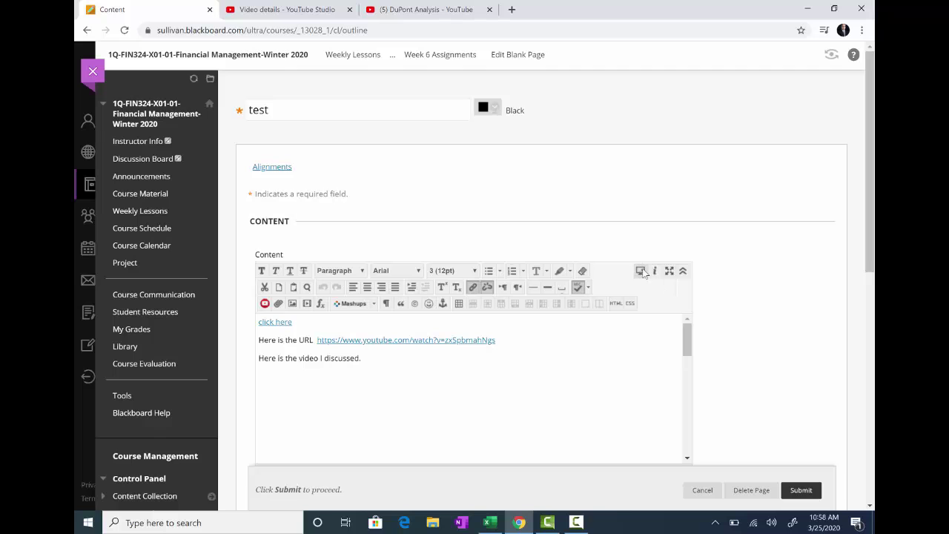
pyautogui.click(88, 30)
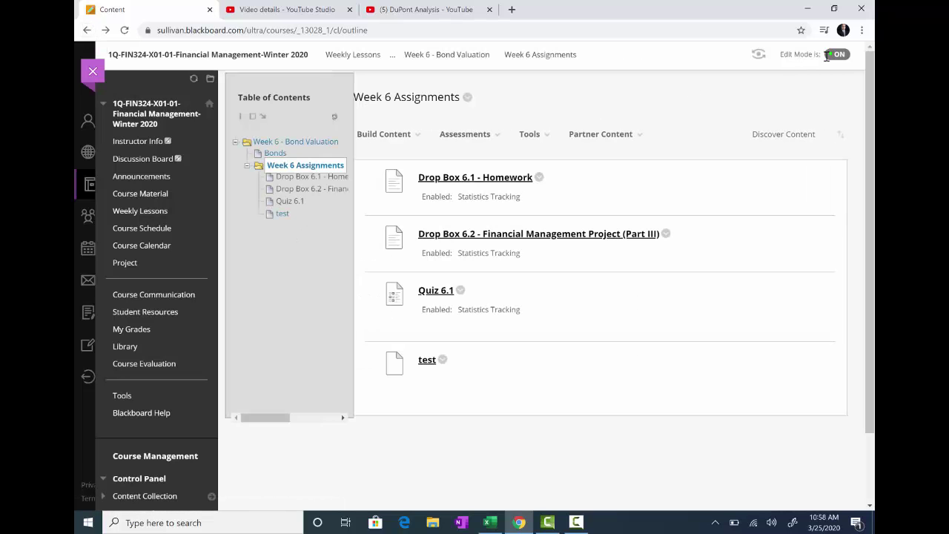
pyautogui.click(834, 55)
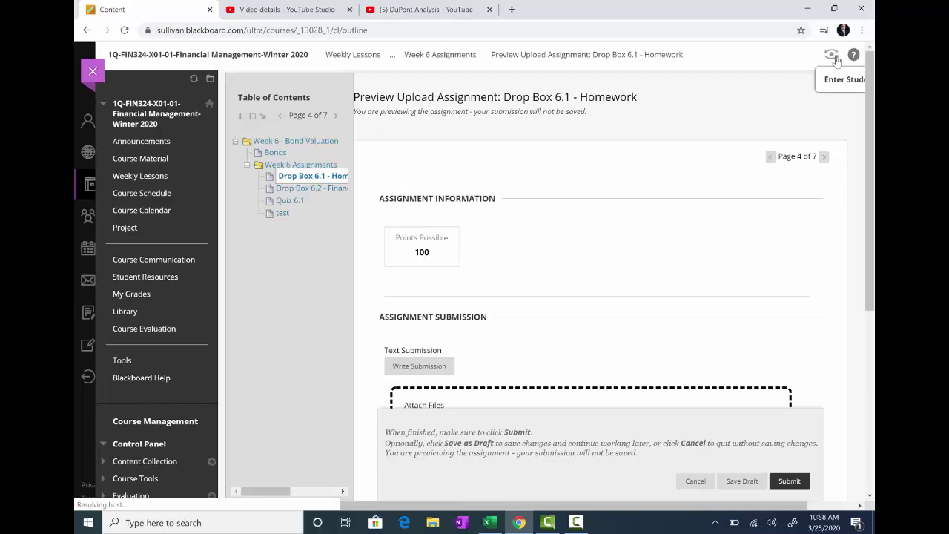
pyautogui.click(283, 213)
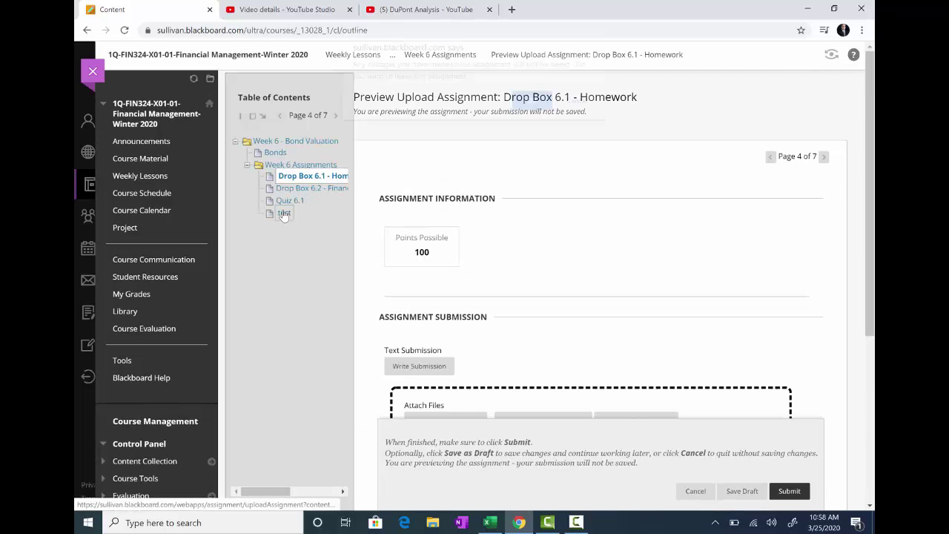
pyautogui.click(539, 110)
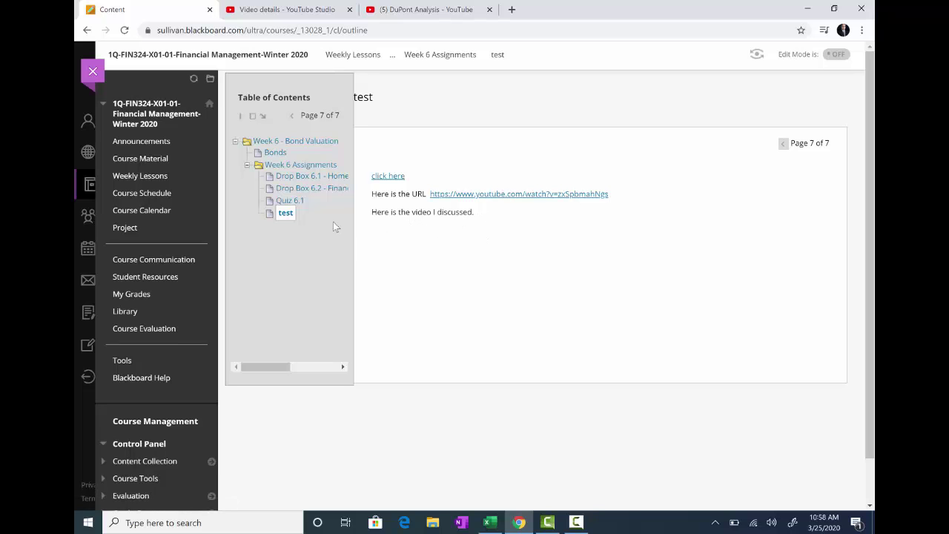
# Turn Edit Mode back on and reopen the test page in its editor.
pyautogui.click(837, 54)
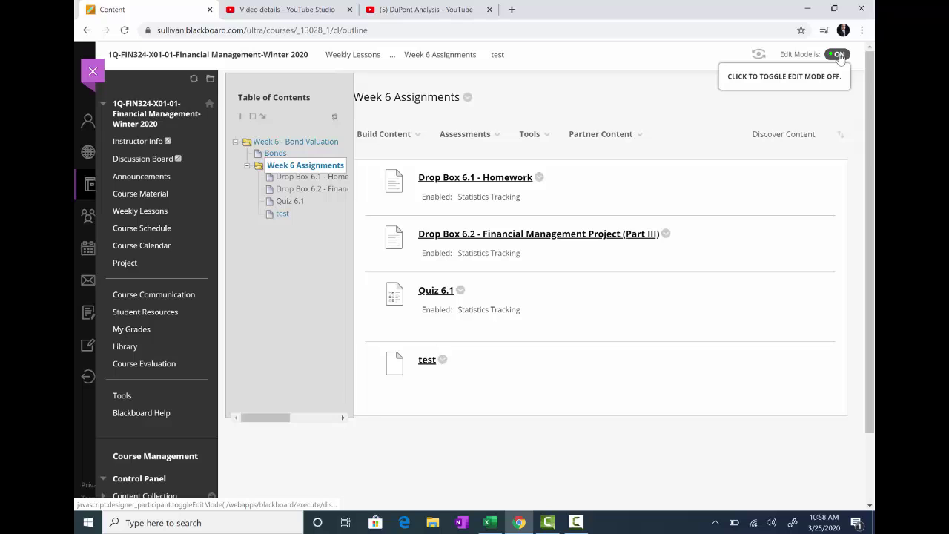
pyautogui.click(427, 362)
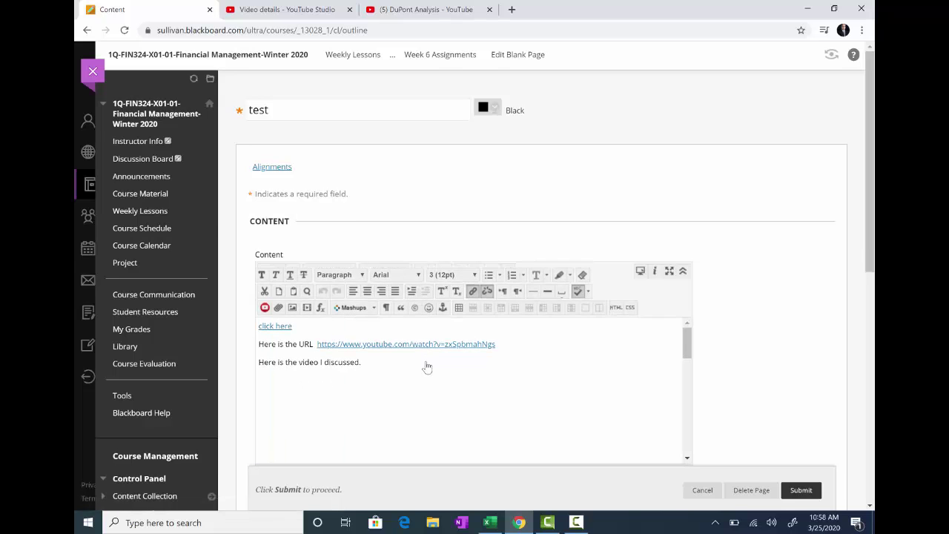
# Leave the course and show the personal folders in the Content Collection.
pyautogui.click(93, 74)
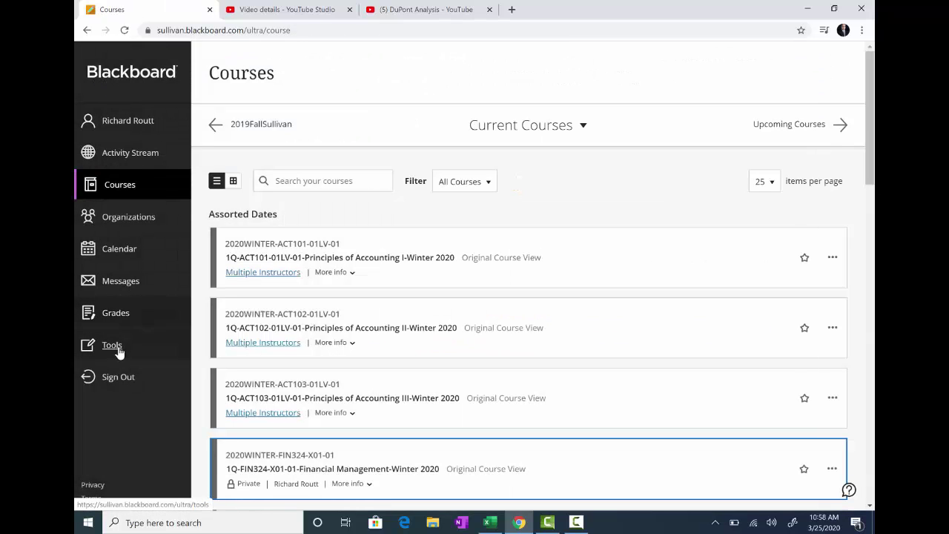
pyautogui.click(111, 347)
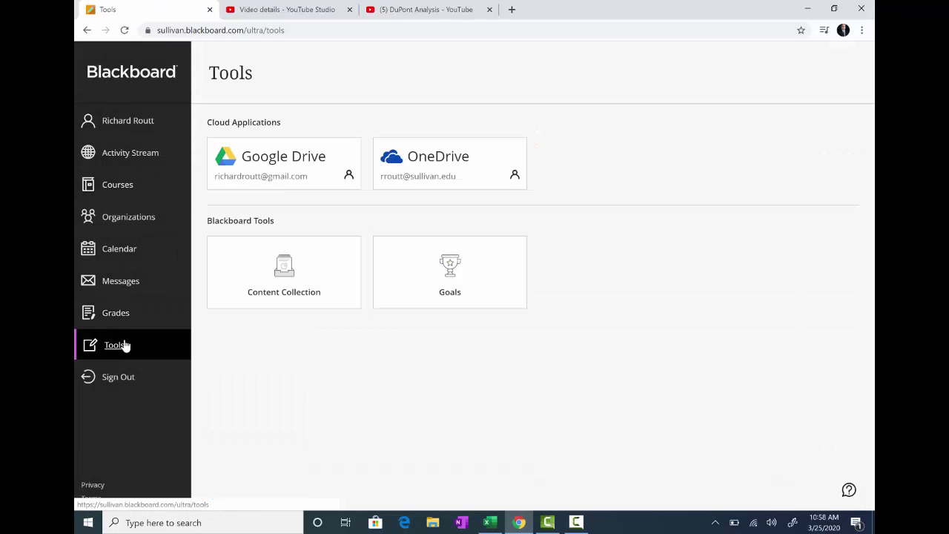
pyautogui.click(290, 273)
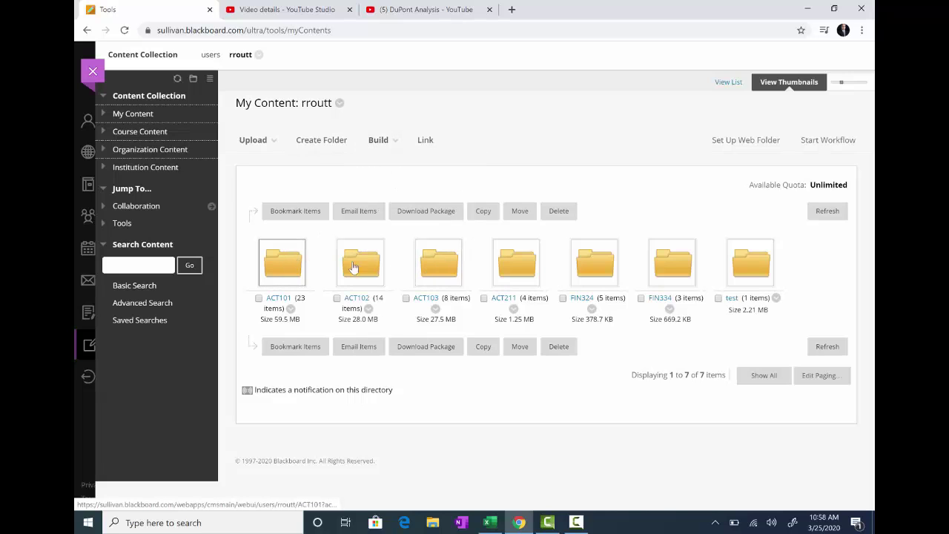
# Close the Content Collection and reopen the FIN324 Financial Management-Winter 2020 course.
pyautogui.click(93, 71)
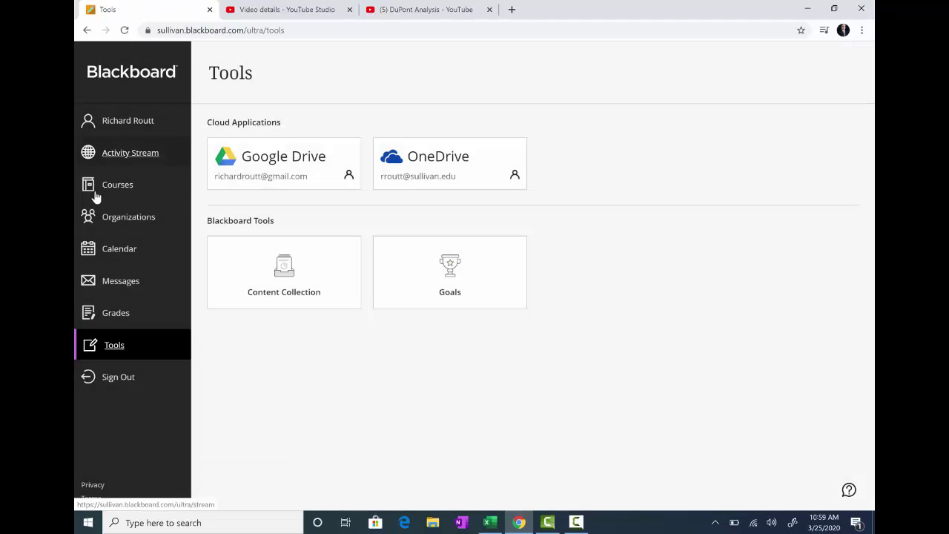
pyautogui.click(119, 189)
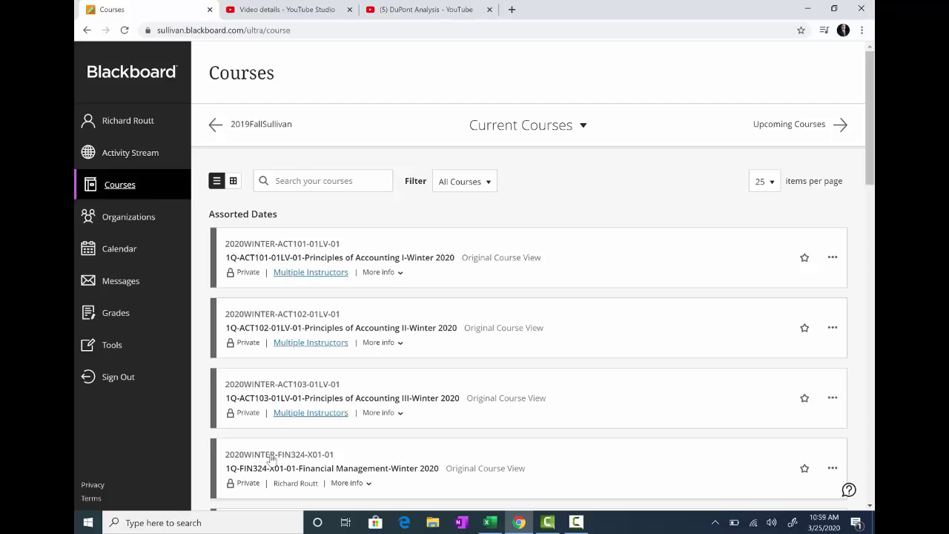
pyautogui.click(271, 459)
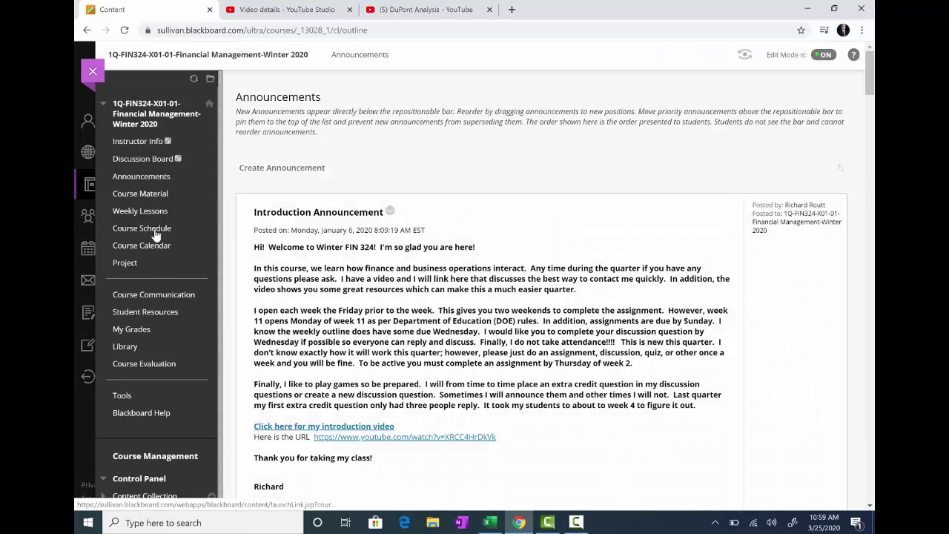
# Open the test page under Week 6: Bond Valuation in the Weekly Lessons for editing.
pyautogui.click(158, 213)
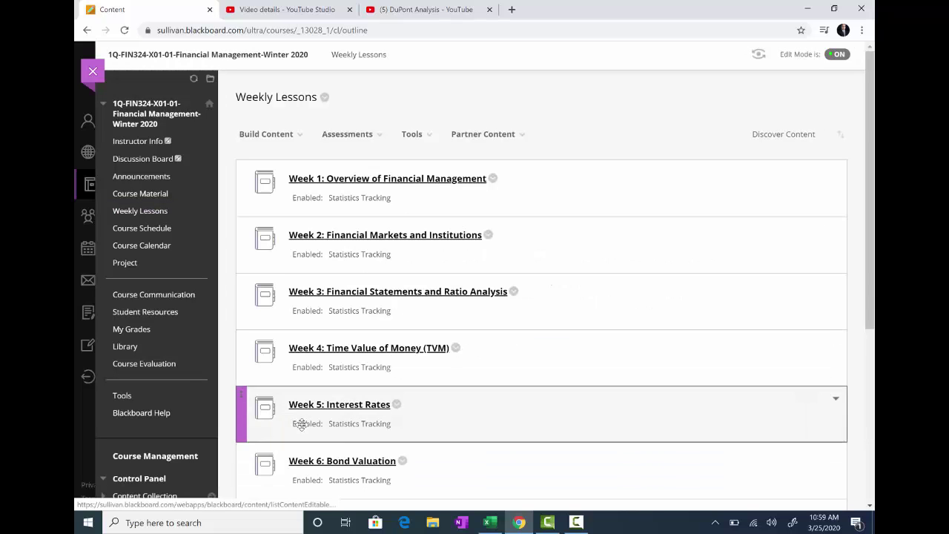
pyautogui.click(331, 461)
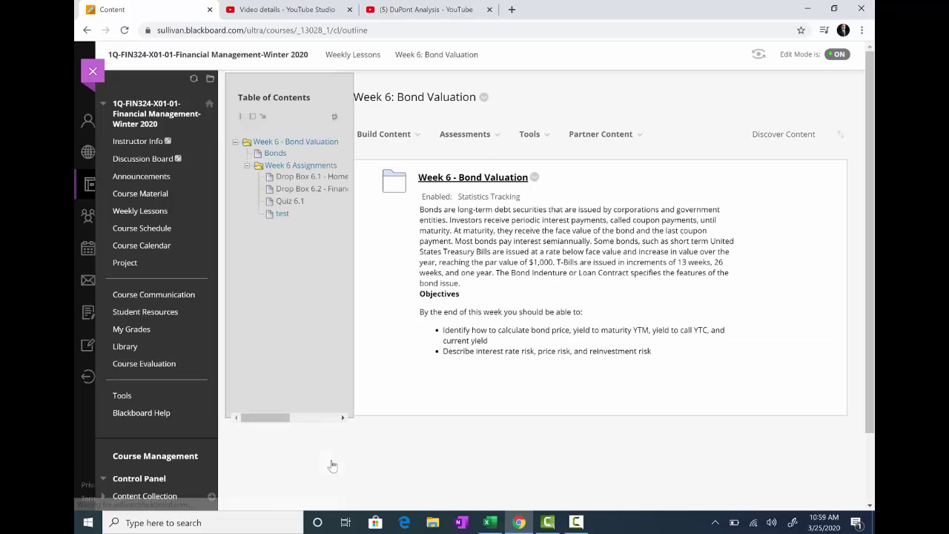
pyautogui.click(282, 214)
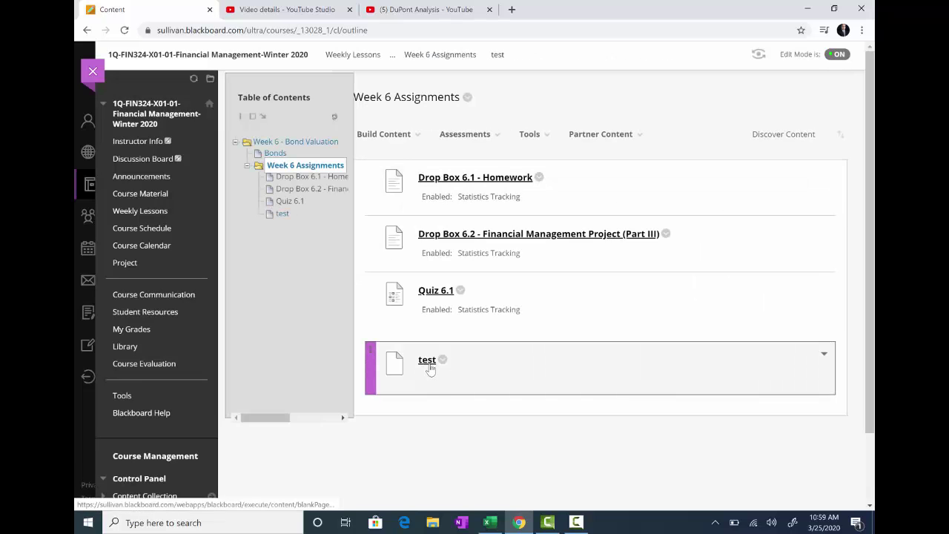
pyautogui.click(428, 361)
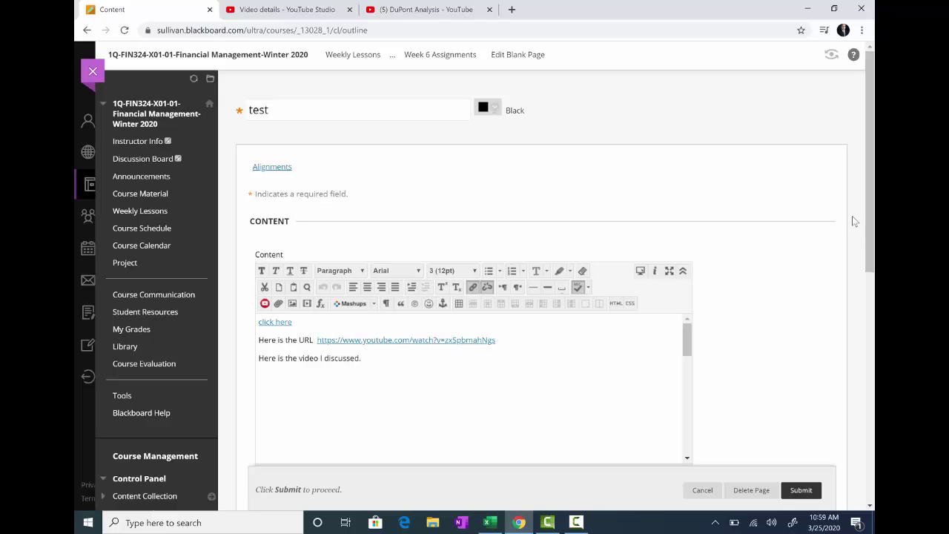
# Browse the Content Collection for an attachment to the page and open the FIN324 folder in My Content.
pyautogui.scroll(-4, 519, 306)
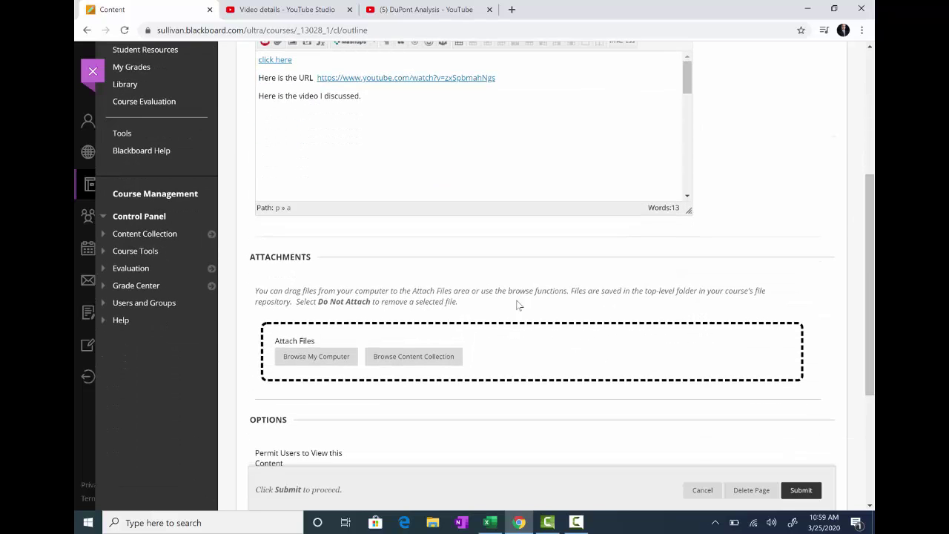
pyautogui.click(415, 356)
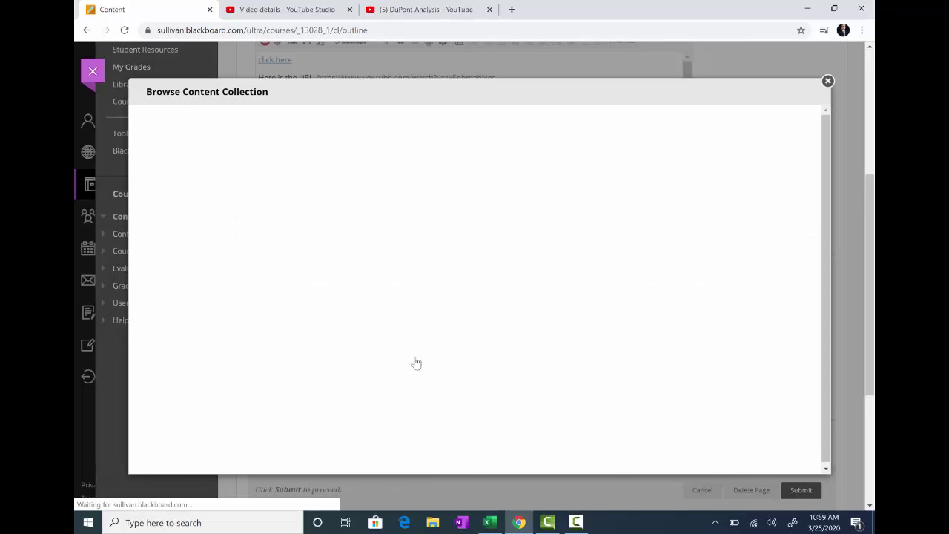
pyautogui.click(212, 130)
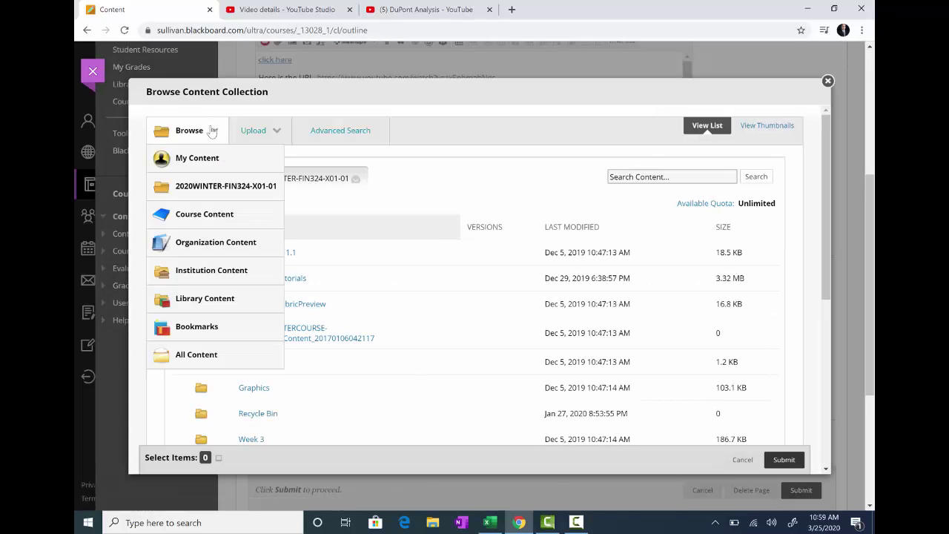
pyautogui.click(212, 162)
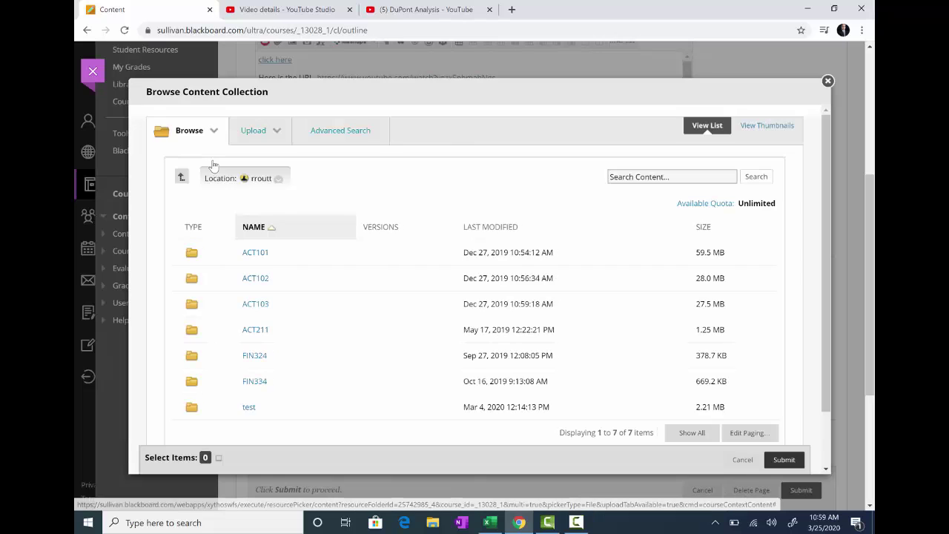
pyautogui.click(266, 365)
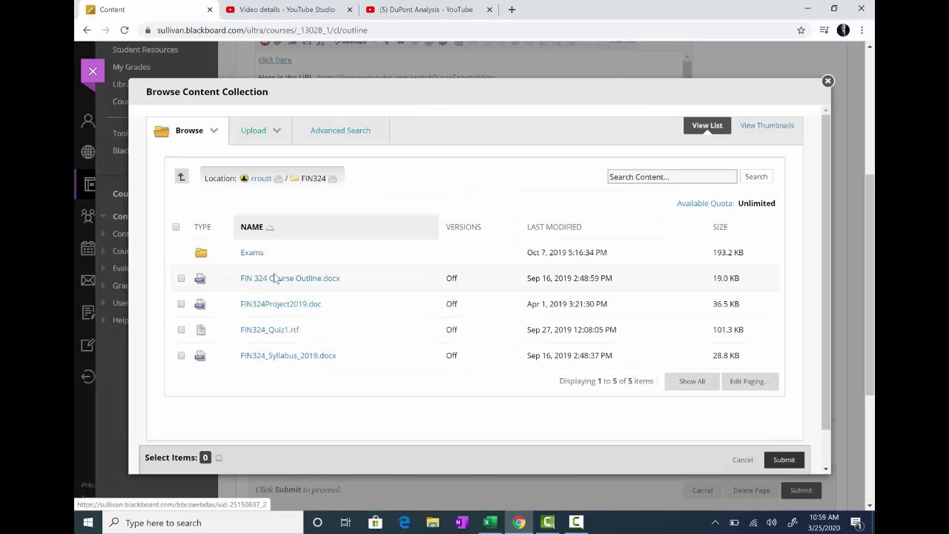
# Attach FIN 324 Course Outline.docx to the test page and submit the page.
pyautogui.click(274, 277)
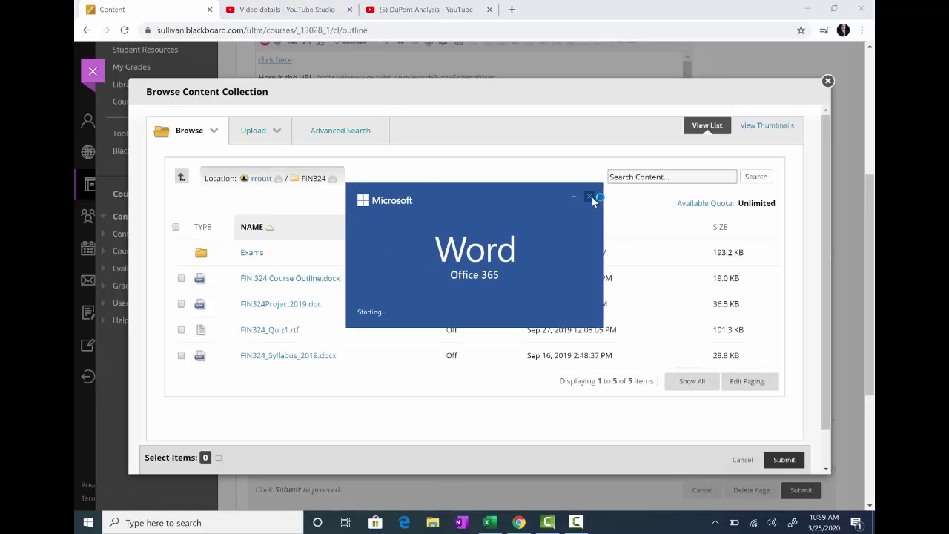
pyautogui.click(591, 197)
pyautogui.click(181, 278)
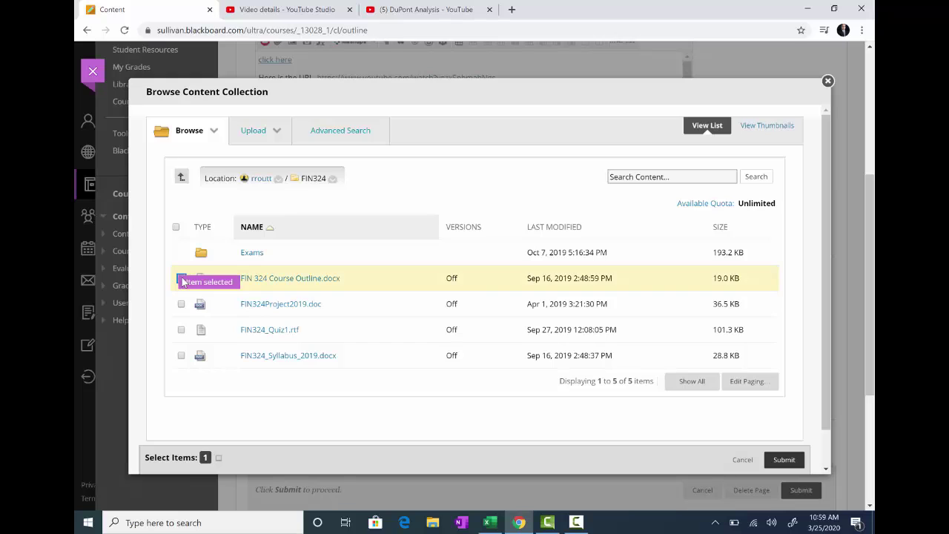
pyautogui.click(783, 460)
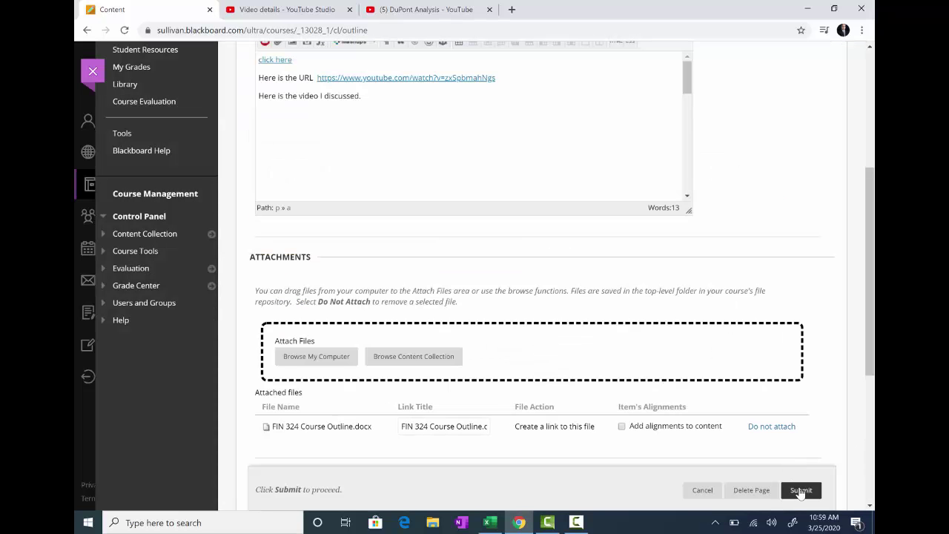
pyautogui.click(801, 490)
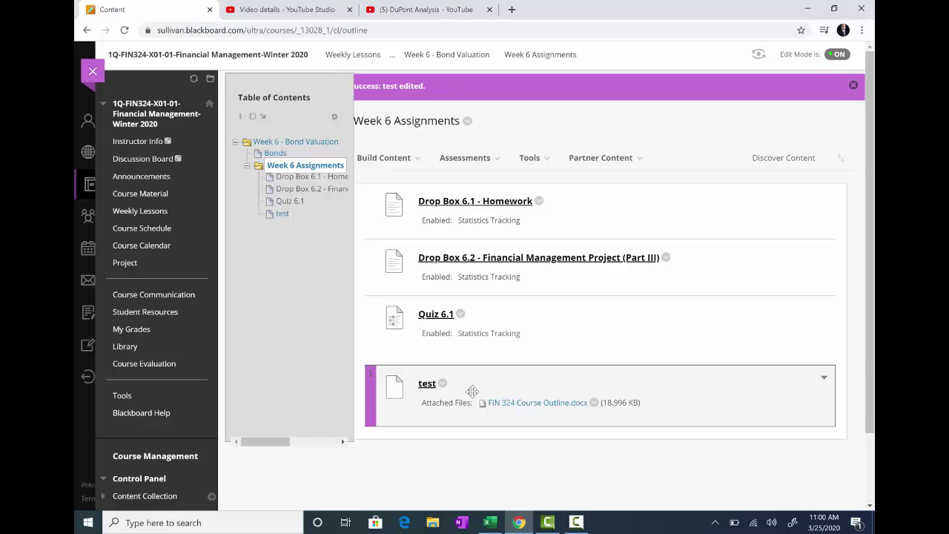
# Start a new course announcement with "test" as both its subject and its message.
pyautogui.click(136, 180)
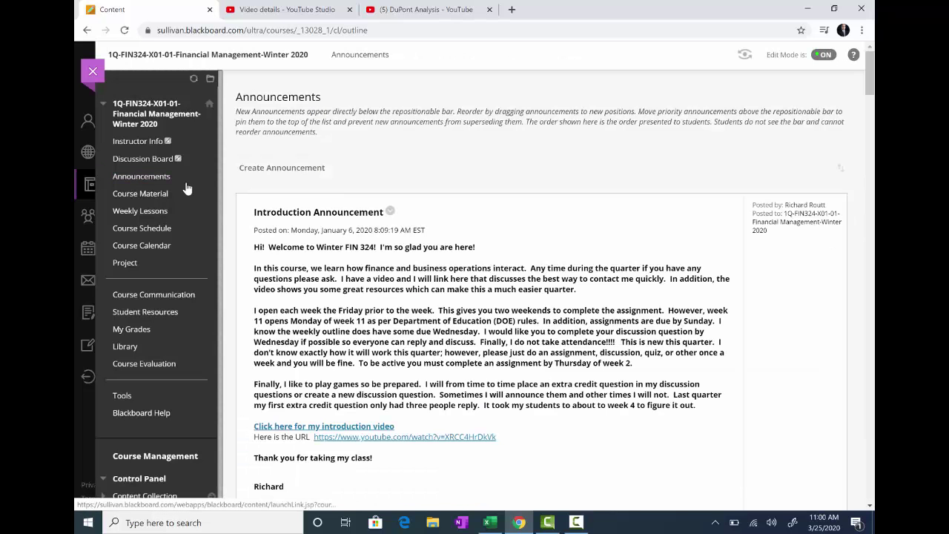
pyautogui.click(257, 171)
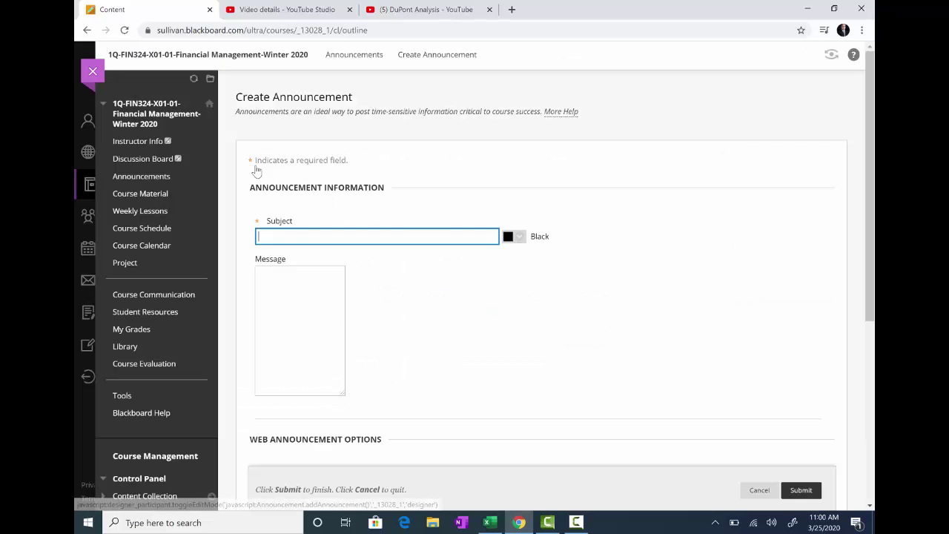
pyautogui.click(286, 235)
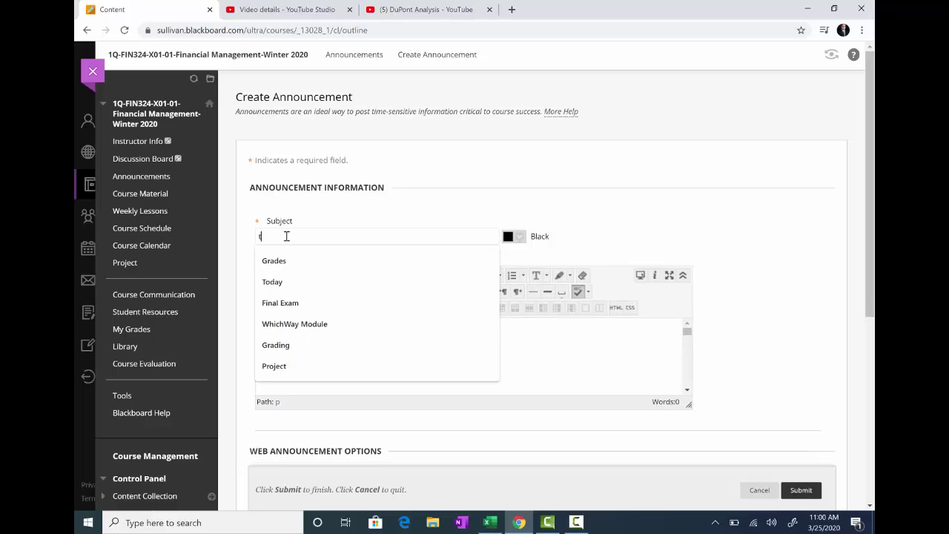
pyautogui.write('test')
pyautogui.click(270, 342)
pyautogui.write('test')
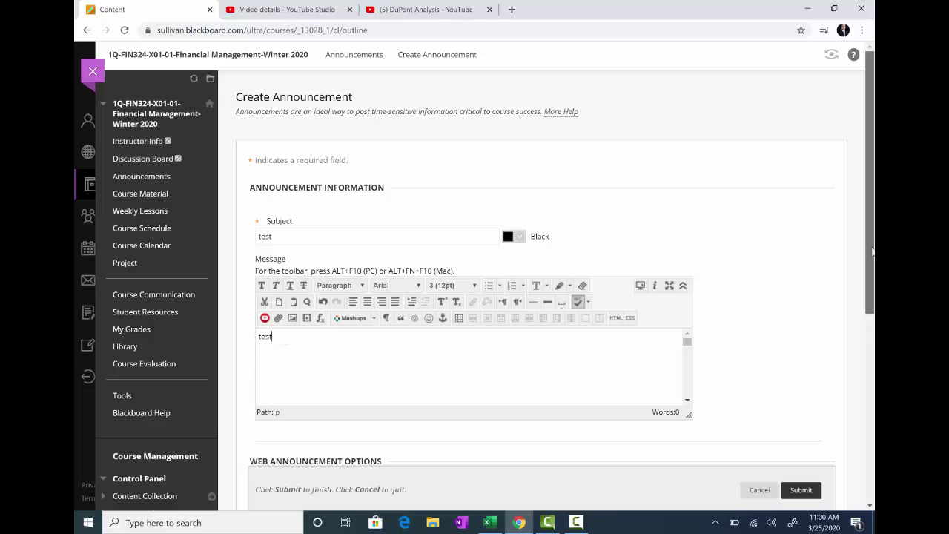
# Review the duration and email options of the announcement draft and discard the draft.
pyautogui.scroll(-2, 871, 267)
pyautogui.scroll(-1, 870, 267)
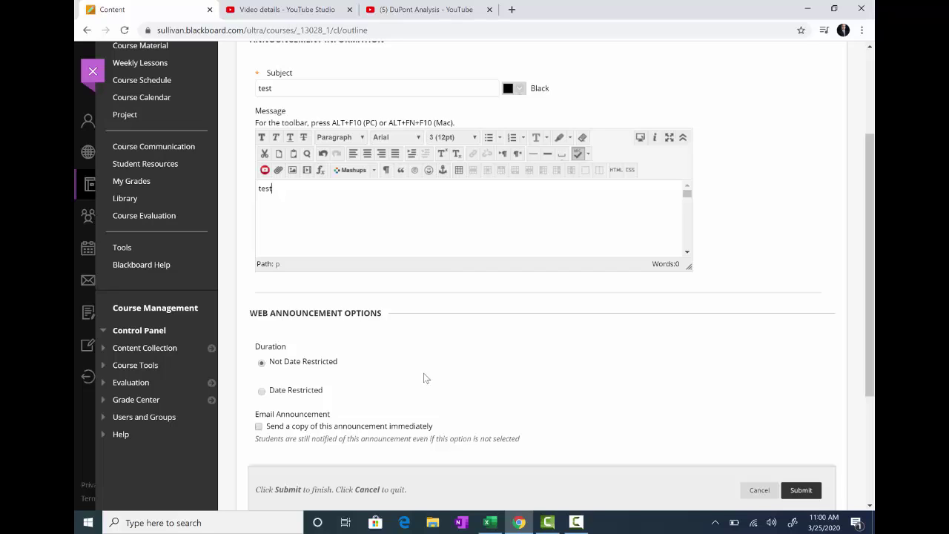
pyautogui.click(757, 490)
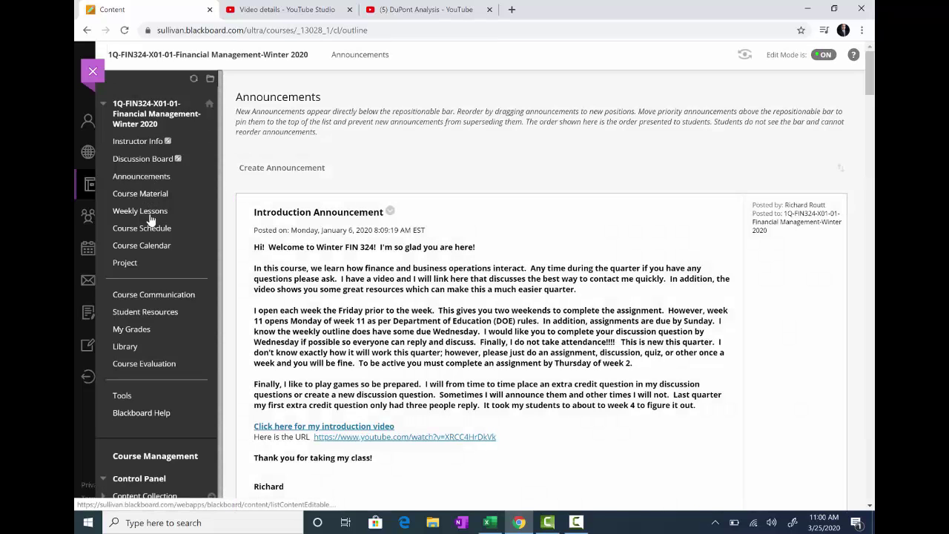
# Return to the test page entry in Week 6: Bond Valuation of the Weekly Lessons.
pyautogui.click(152, 212)
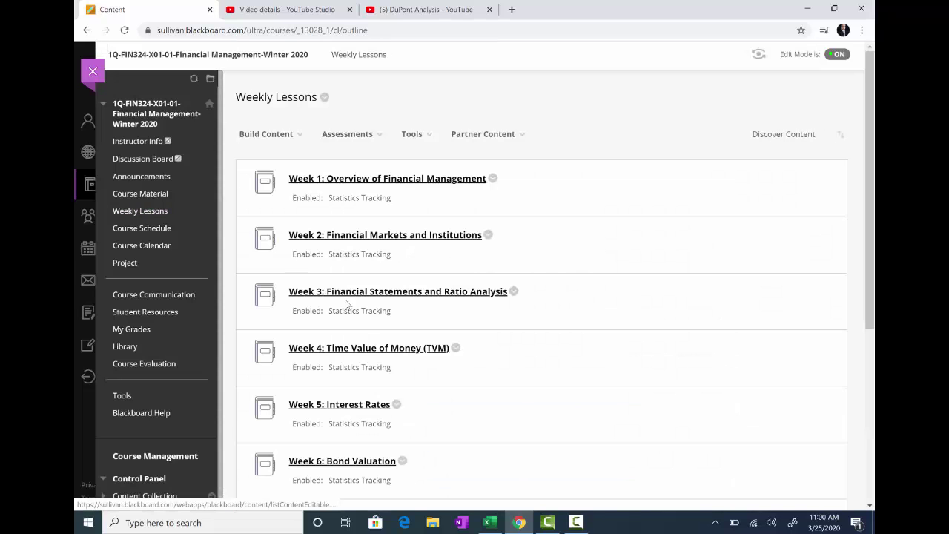
pyautogui.click(329, 461)
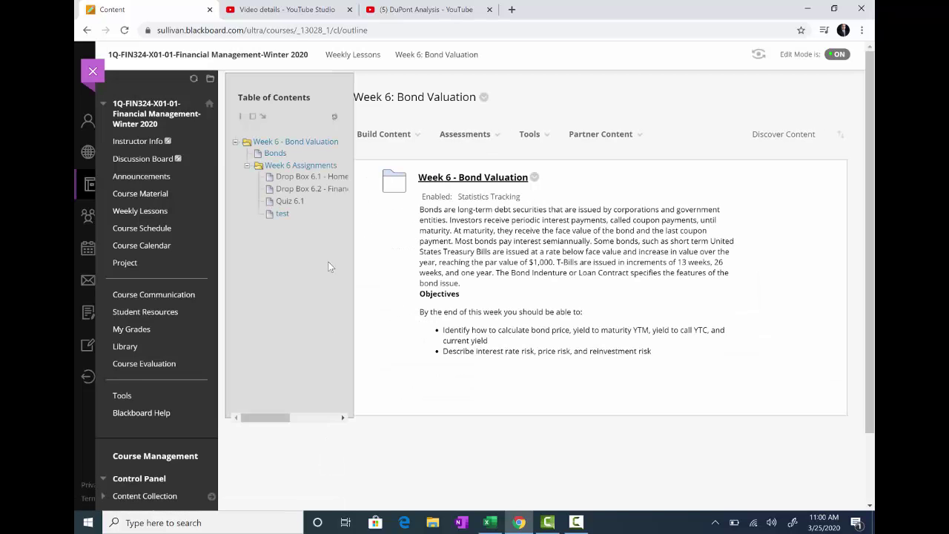
pyautogui.click(282, 214)
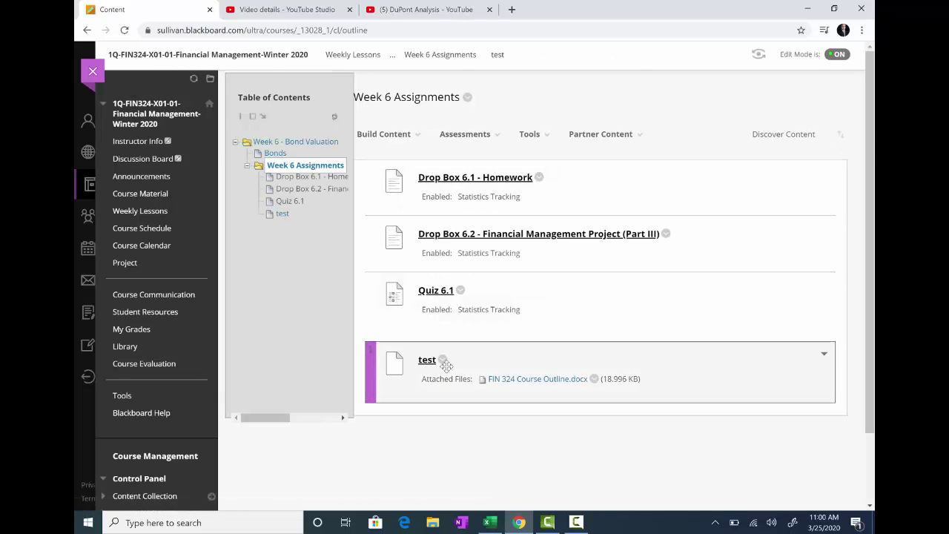
# Open the copy settings of the test page, look through the available destination courses, and cancel the copy.
pyautogui.click(443, 359)
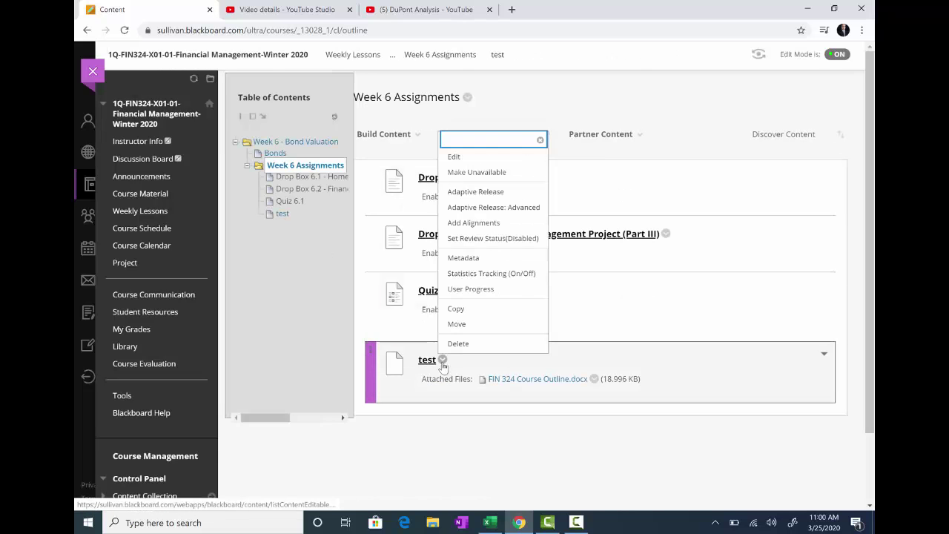
pyautogui.click(470, 310)
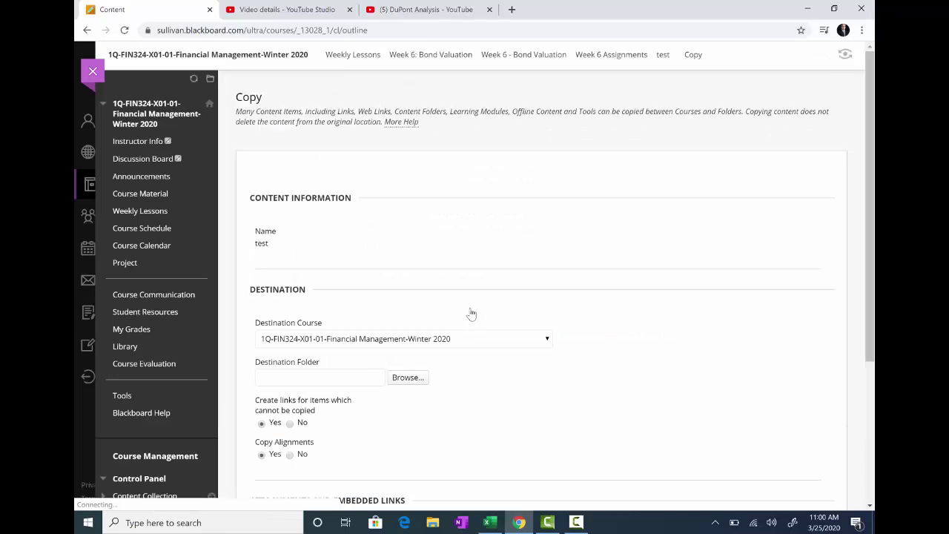
pyautogui.click(547, 341)
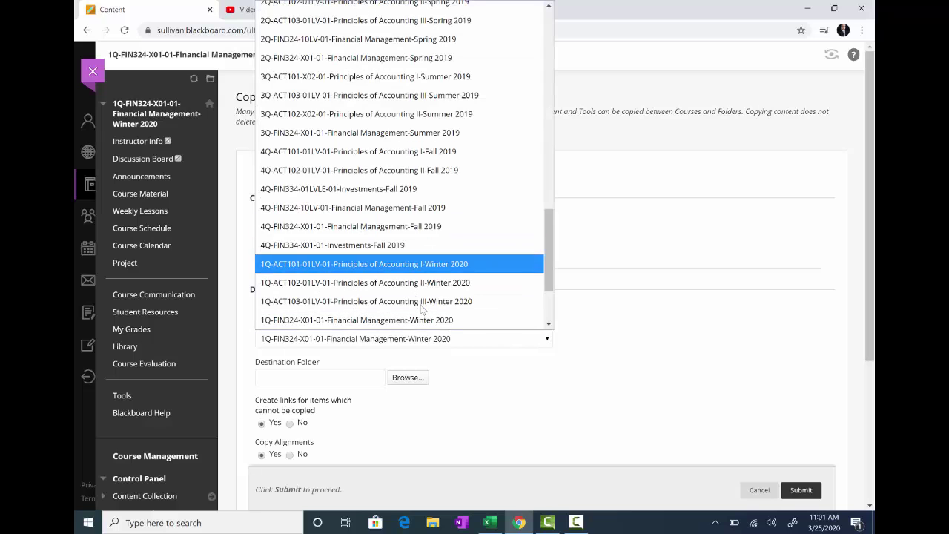
pyautogui.press('Down')
pyautogui.press('Down')
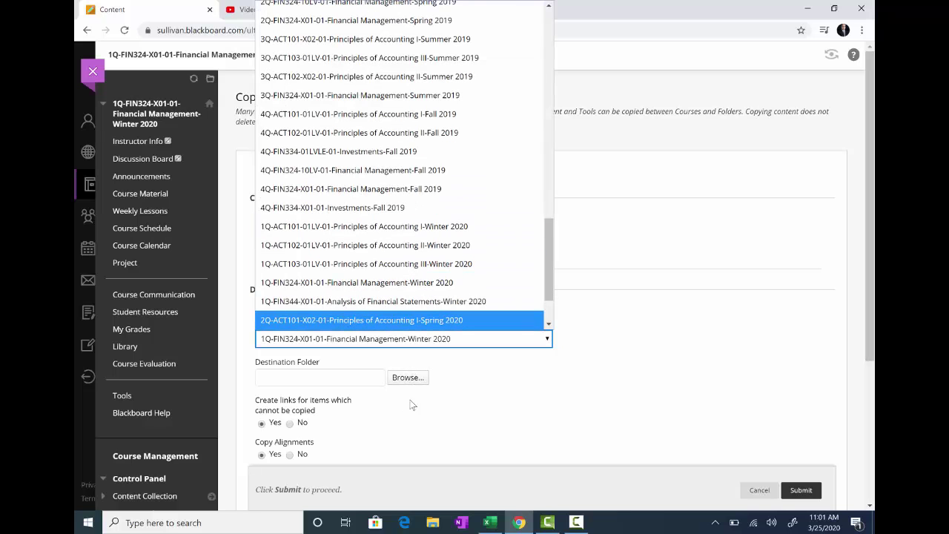
pyautogui.click(552, 370)
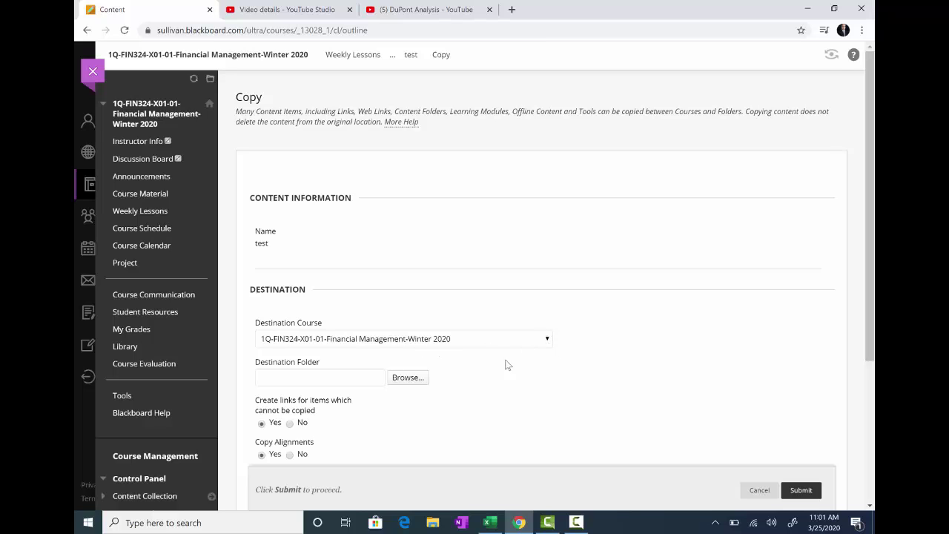
pyautogui.click(754, 491)
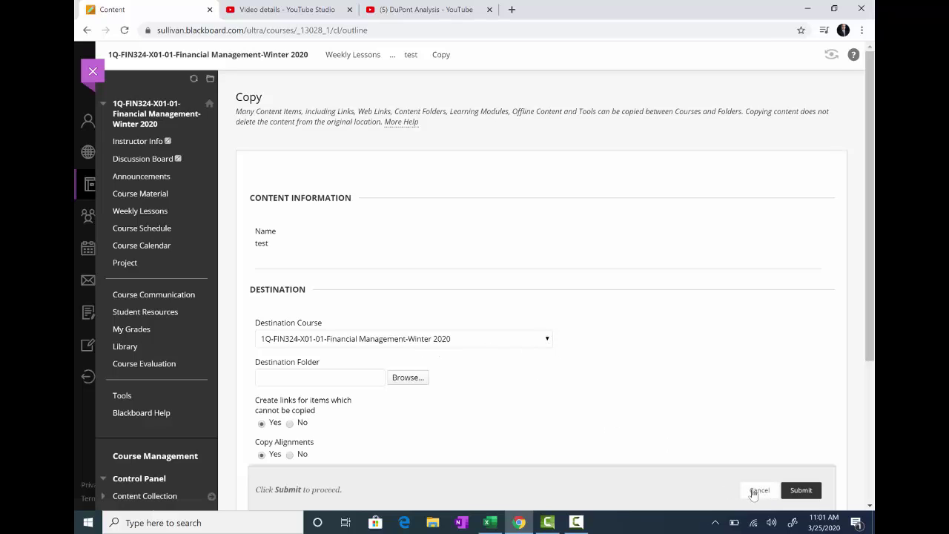